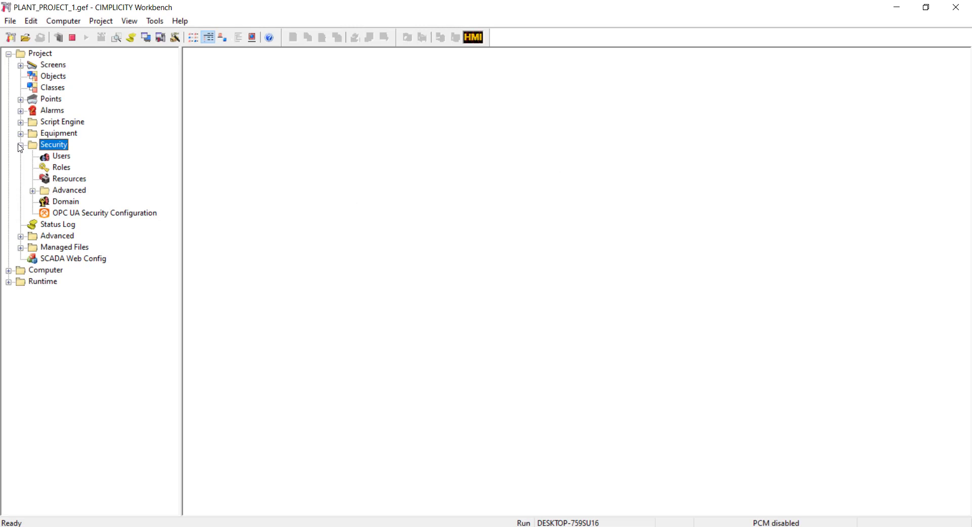
# Create a new resource with the ID MIXING.
pyautogui.click(63, 179)
pyautogui.rightClick(63, 180)
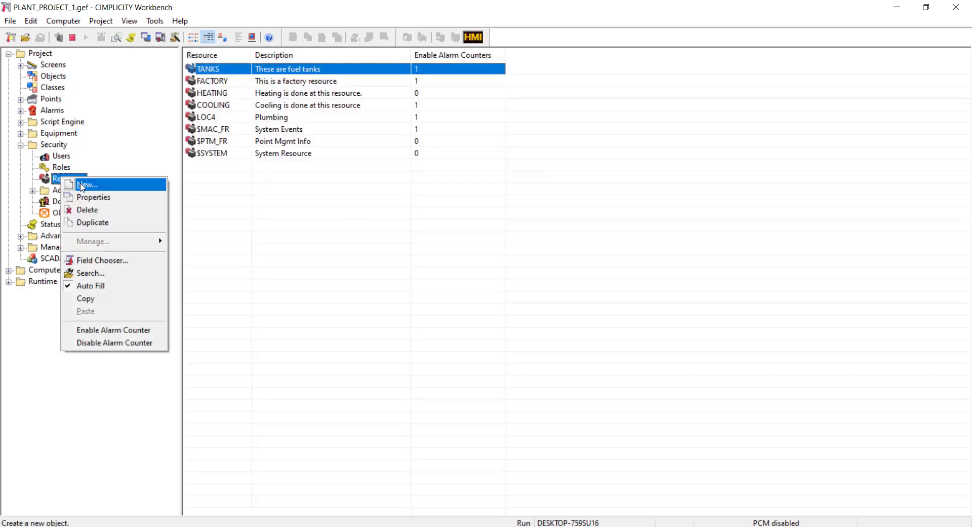
pyautogui.click(86, 184)
pyautogui.write('MIXING')
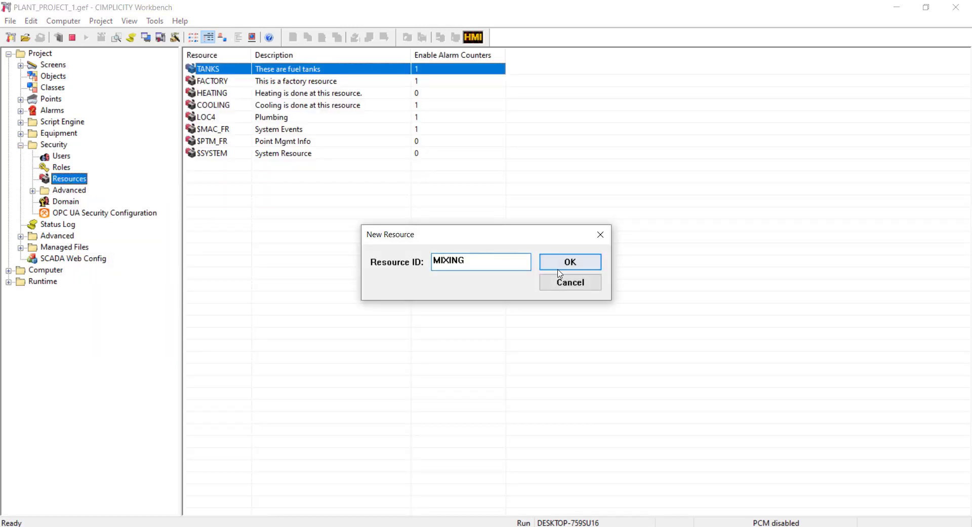
pyautogui.click(569, 263)
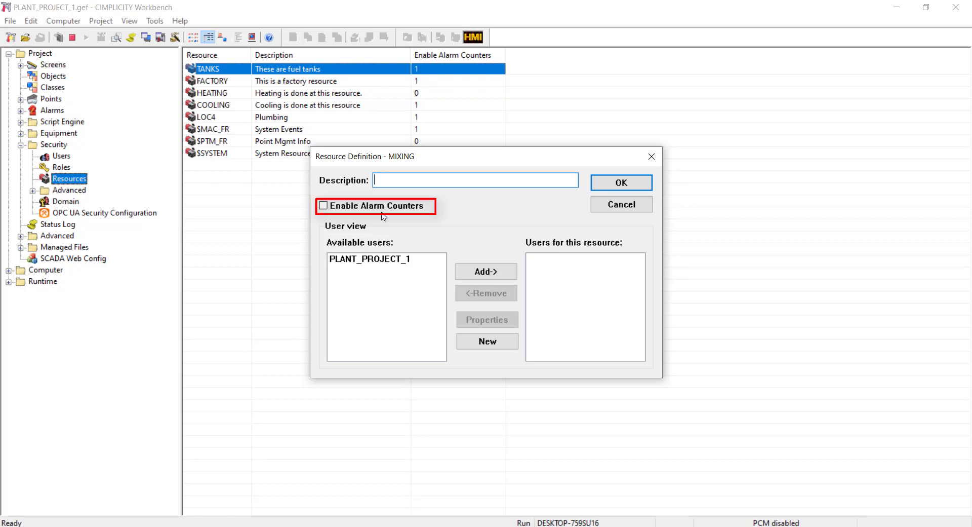
# Enable alarm counters for MIXING, describe it as MIXING RESOURCE, and assign the project user.
pyautogui.click(323, 207)
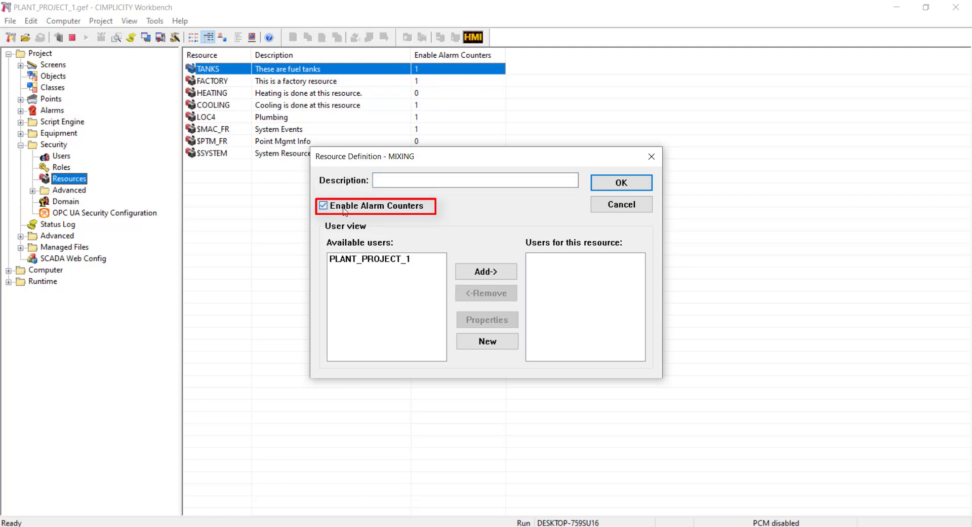
pyautogui.click(387, 181)
pyautogui.write('MIXING RESOURCE')
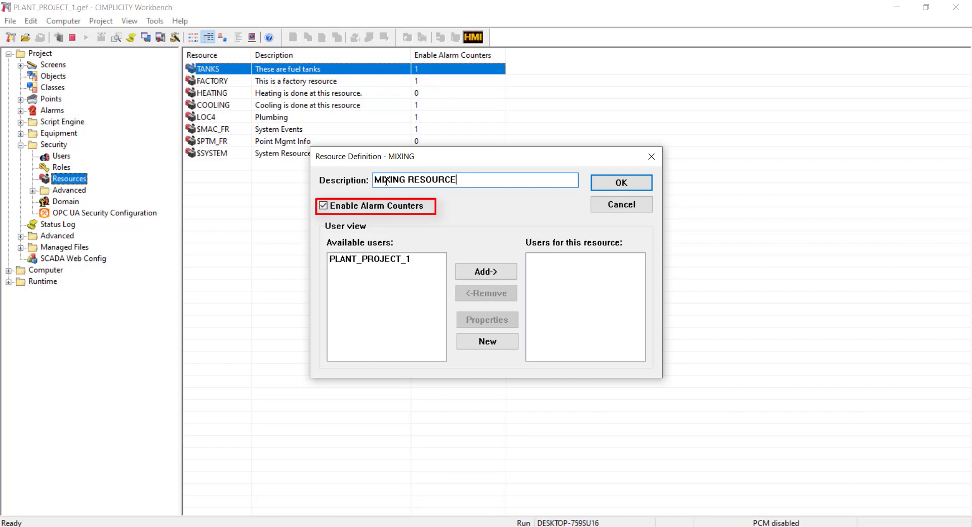
pyautogui.click(364, 259)
pyautogui.click(478, 273)
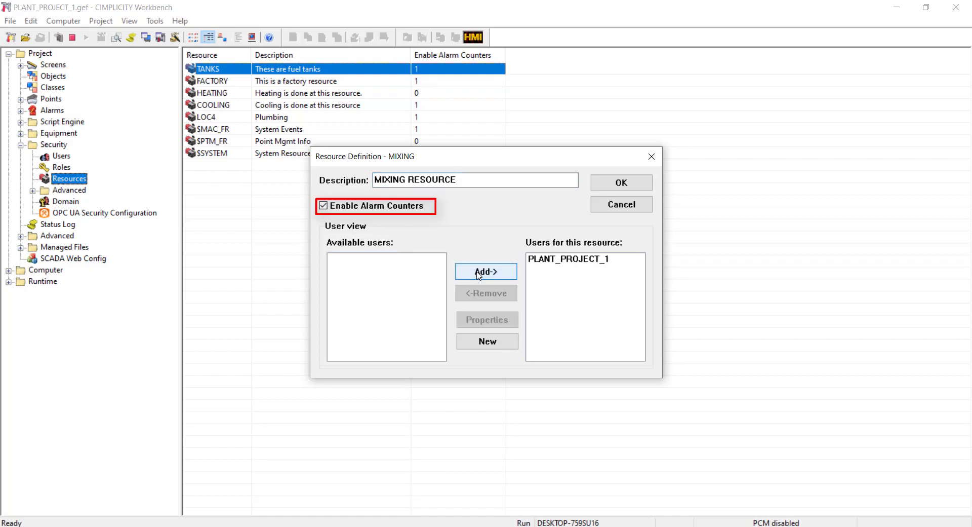
pyautogui.click(621, 182)
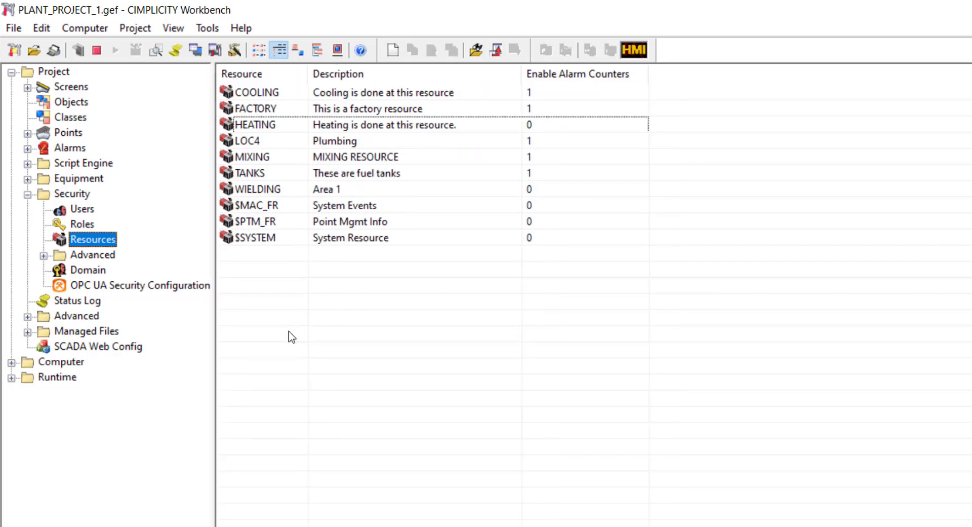
# Enable the alarm counter for the HEATING resource.
pyautogui.click(258, 128)
pyautogui.rightClick(259, 128)
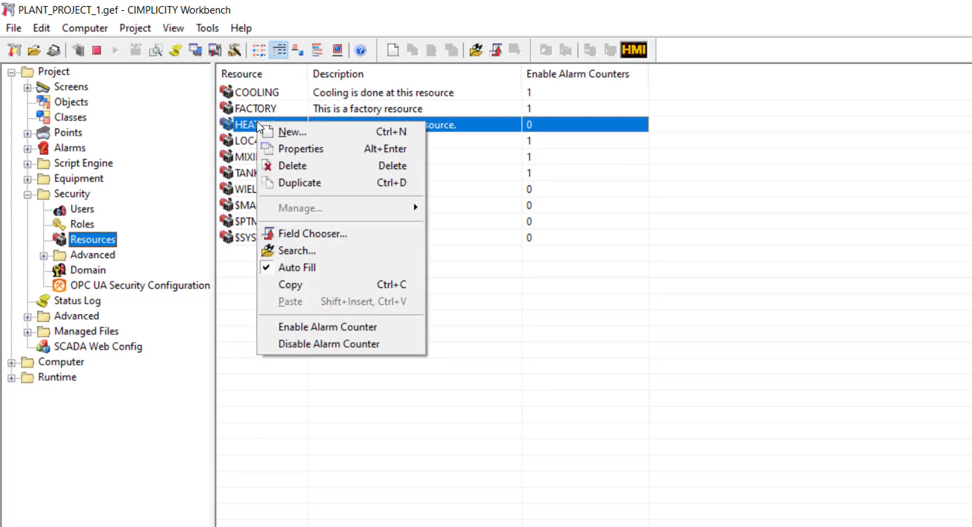
pyautogui.click(306, 329)
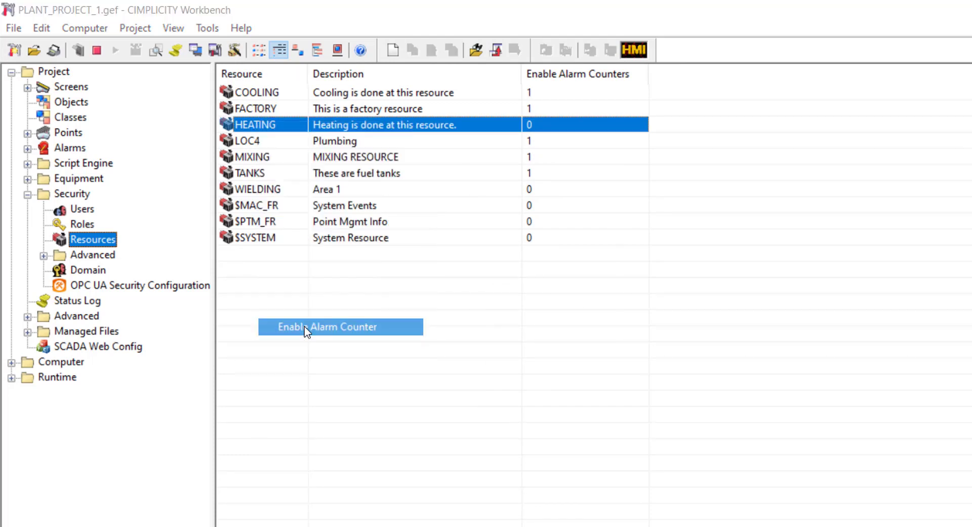
# Disable alarm counters for COOLING, FACTORY and HEATING together.
pyautogui.click(256, 92)
pyautogui.keyDown('shift'); pyautogui.click(253, 124); pyautogui.keyUp('shift')
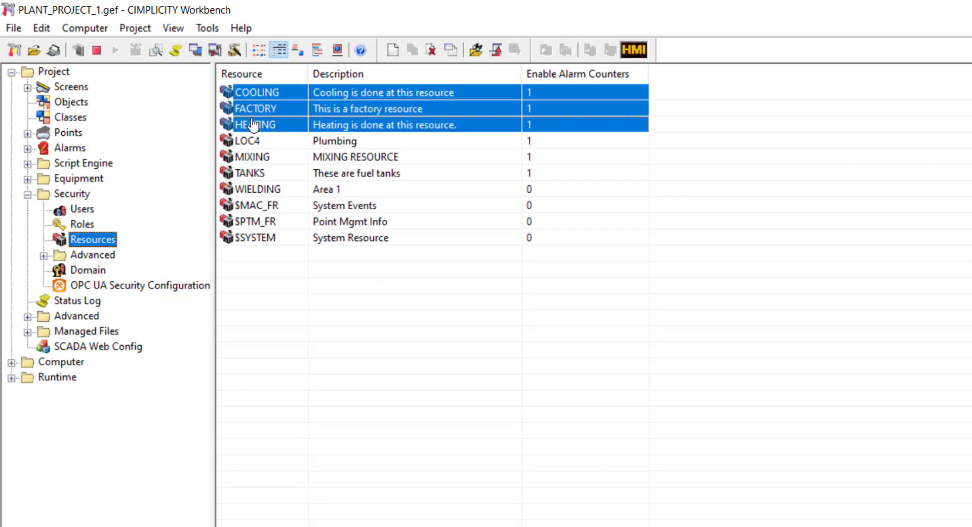
pyautogui.rightClick(253, 124)
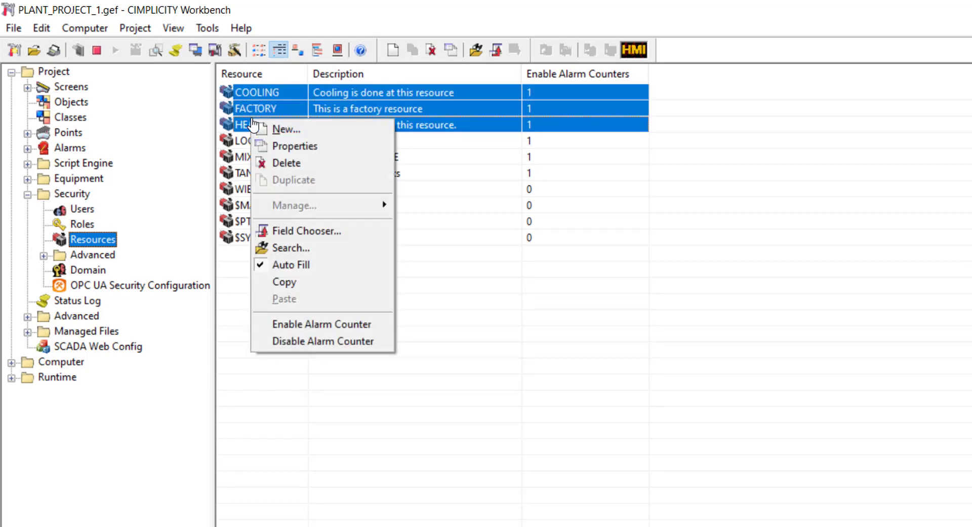
pyautogui.click(266, 341)
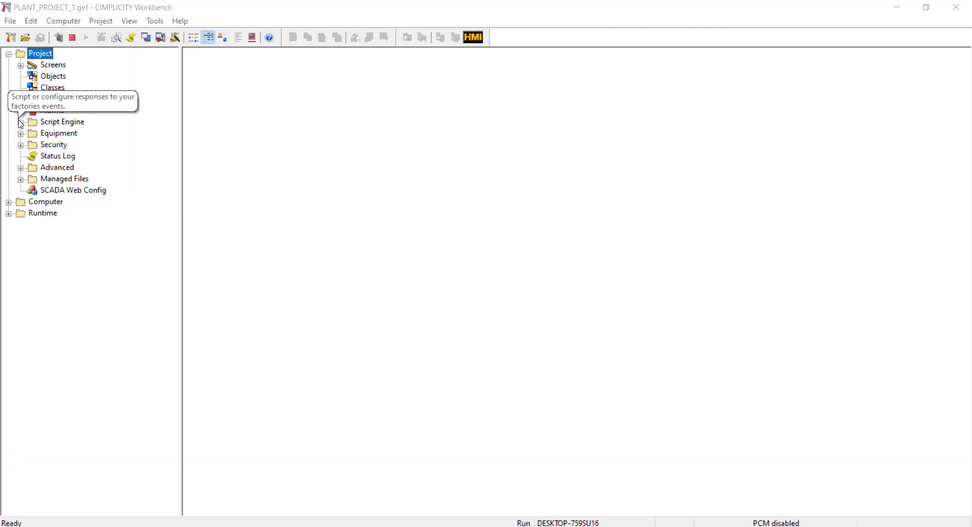
# Create a script named alarmcounters and run its code, which creates AREA1 with alarm counters set True.
pyautogui.click(20, 122)
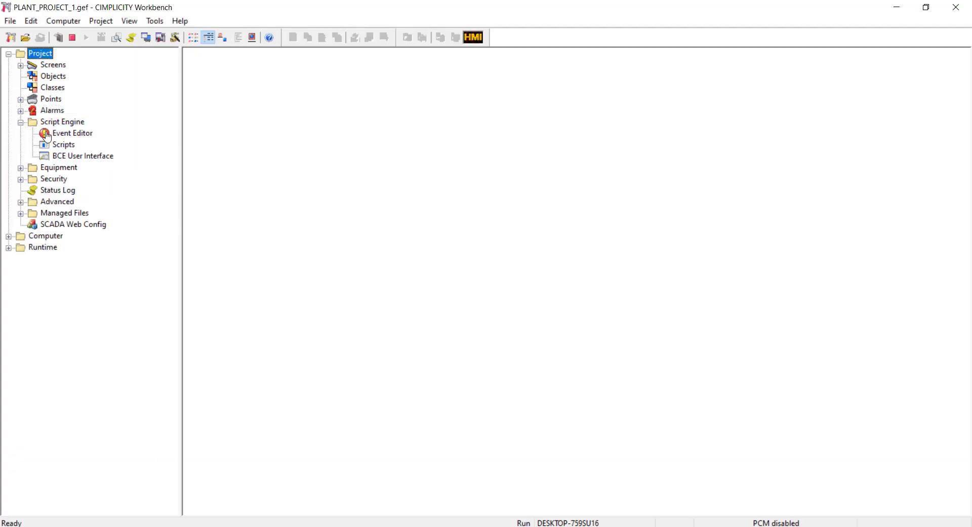
pyautogui.rightClick(63, 147)
pyautogui.click(88, 150)
pyautogui.write('alarmcounters')
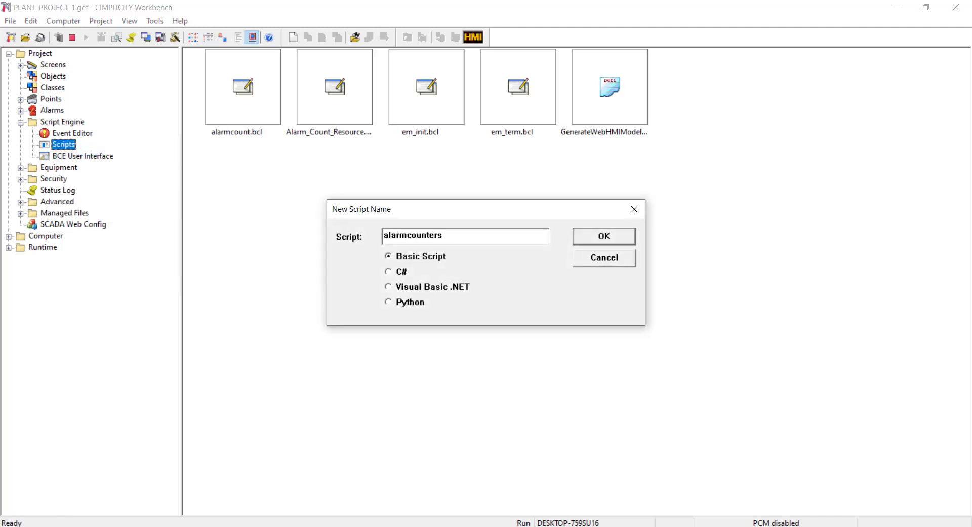
pyautogui.press('Return')
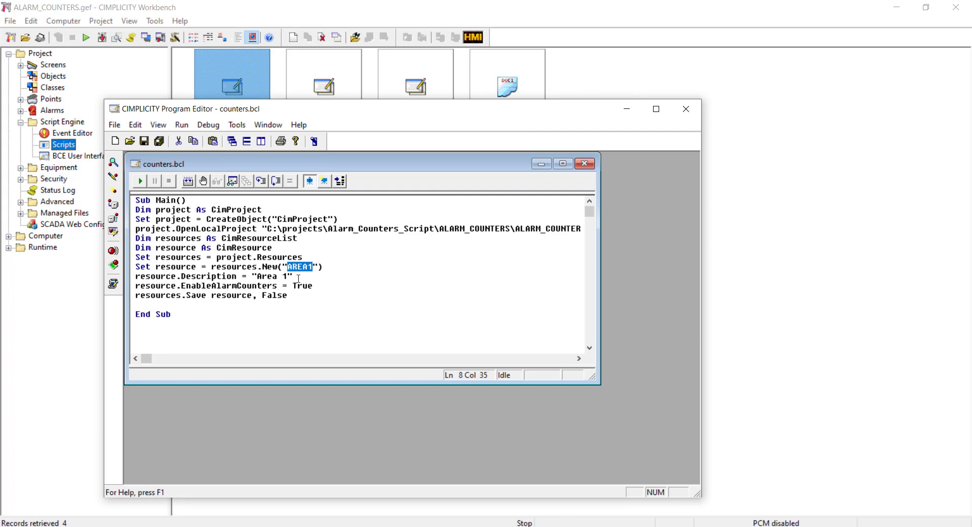
pyautogui.doubleClick(302, 286)
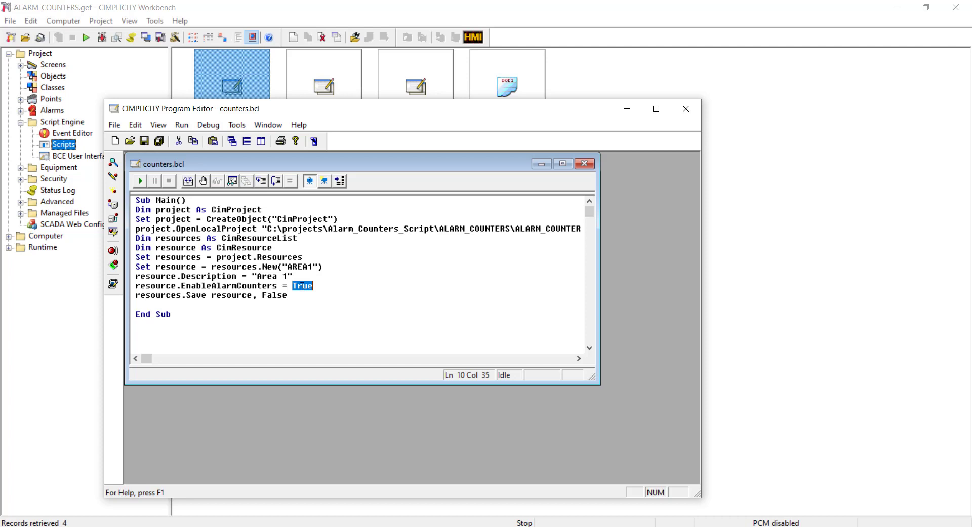
pyautogui.click(140, 181)
# Close the script editor and open AREA1's resource definition from Security > Resources.
pyautogui.click(50, 310)
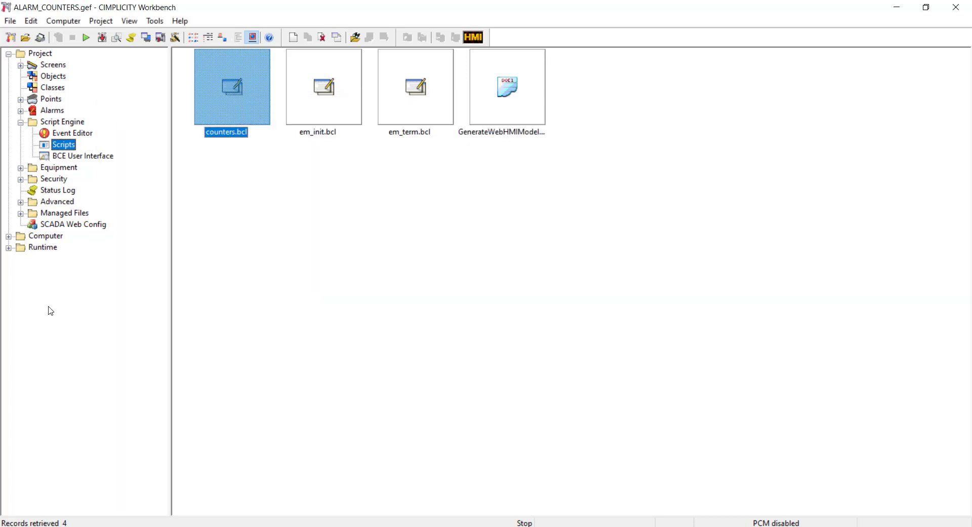
pyautogui.click(21, 178)
pyautogui.click(69, 213)
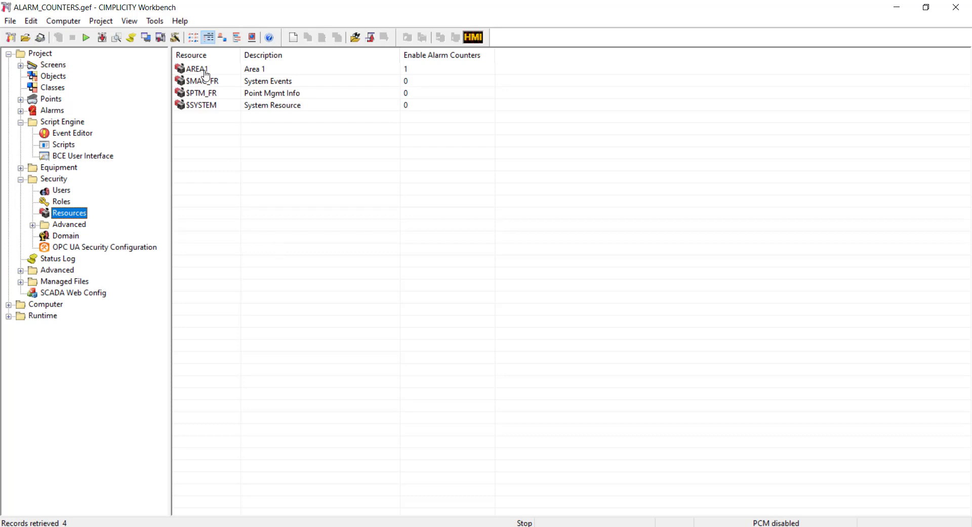
pyautogui.doubleClick(476, 72)
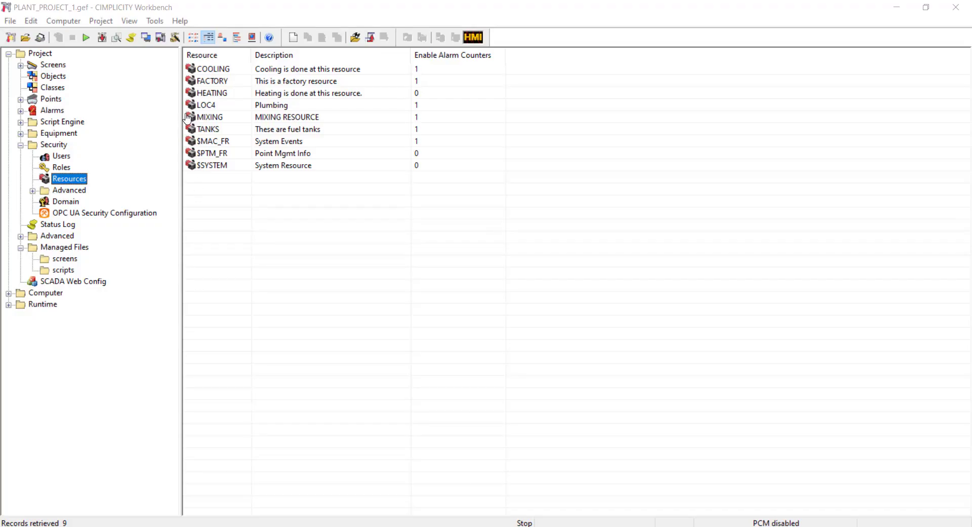
# List the project's points and expand $RES_MIXING to its ALARMS, UNACKED and UNRESET points.
pyautogui.moveTo(188, 118); pyautogui.dragTo(187, 119)
pyautogui.click(51, 99)
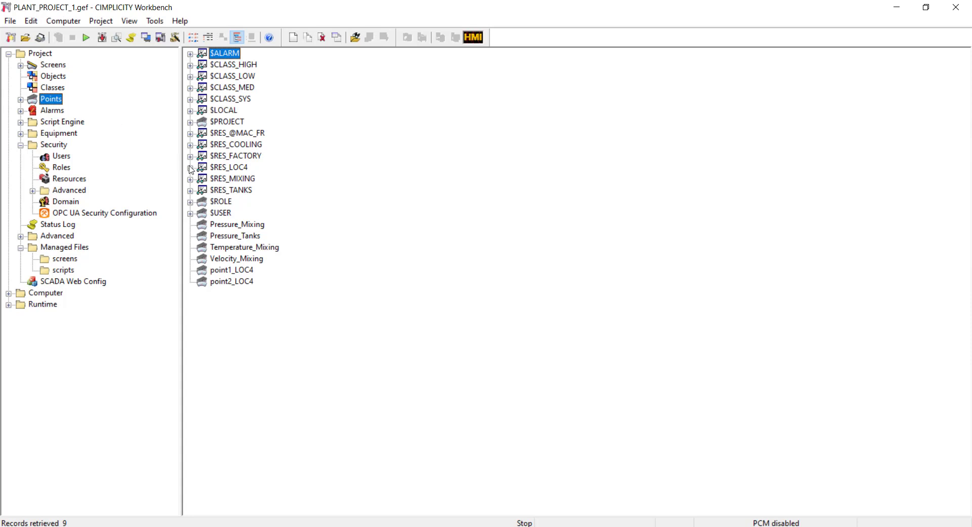
pyautogui.moveTo(191, 168); pyautogui.dragTo(200, 186)
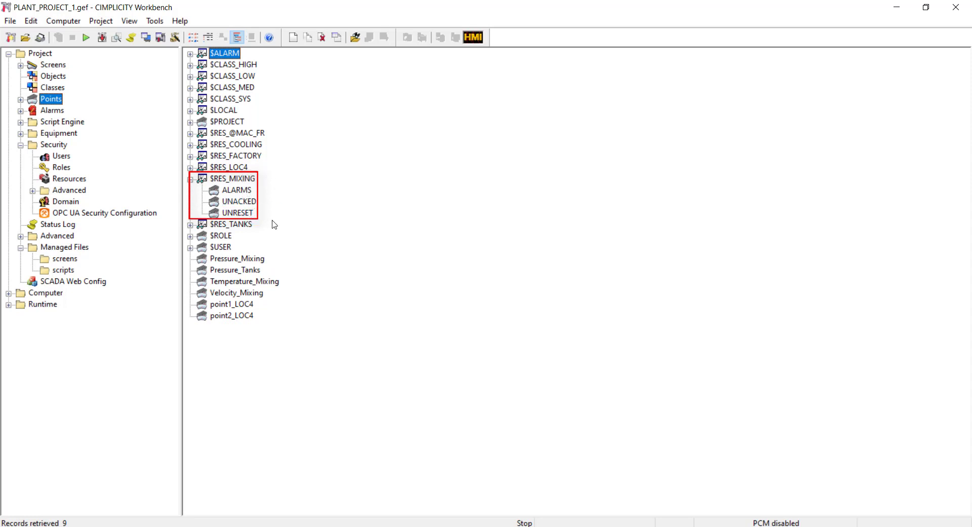
# Open the AlarmCountbyResource screen for editing in CimEdit.
pyautogui.click(53, 65)
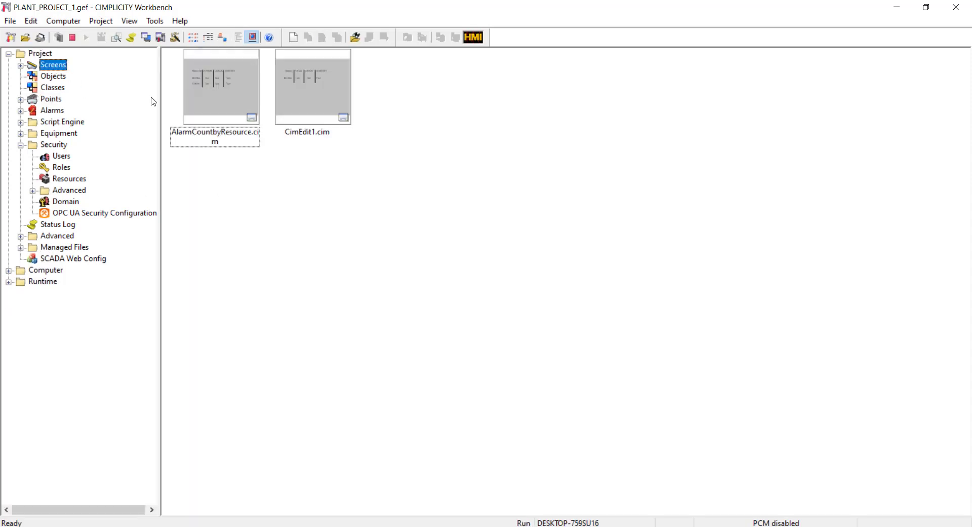
pyautogui.rightClick(211, 108)
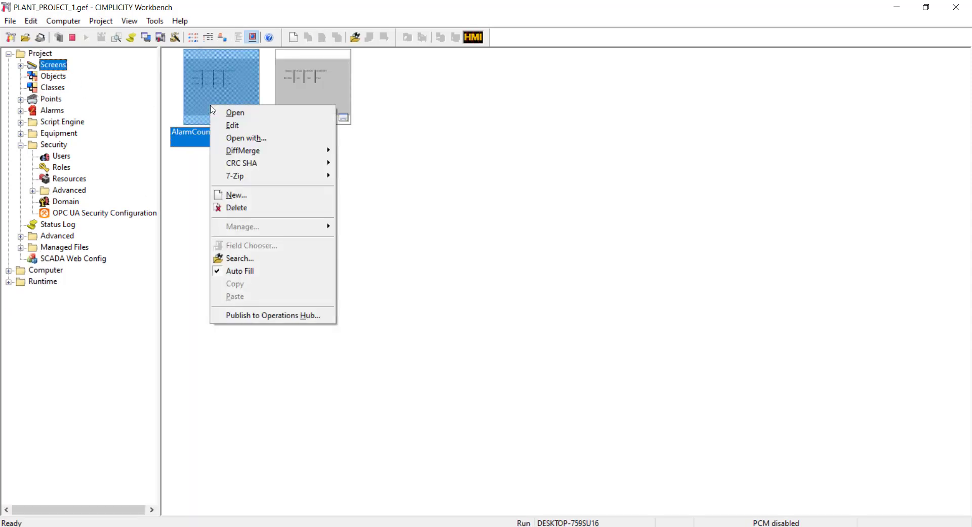
pyautogui.click(231, 128)
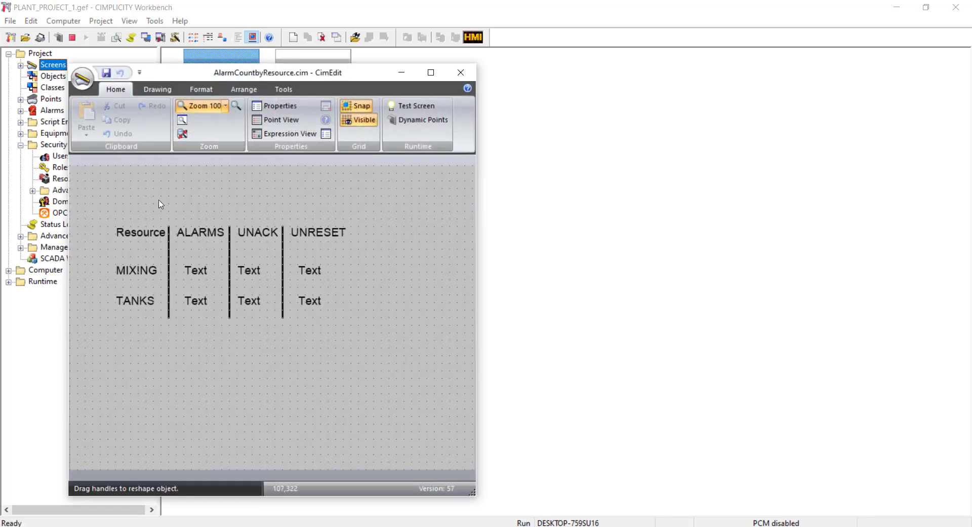
# Set the MIXING ALARMS text object's expression to $RES_MIXING.ALARMS.
pyautogui.doubleClick(202, 273)
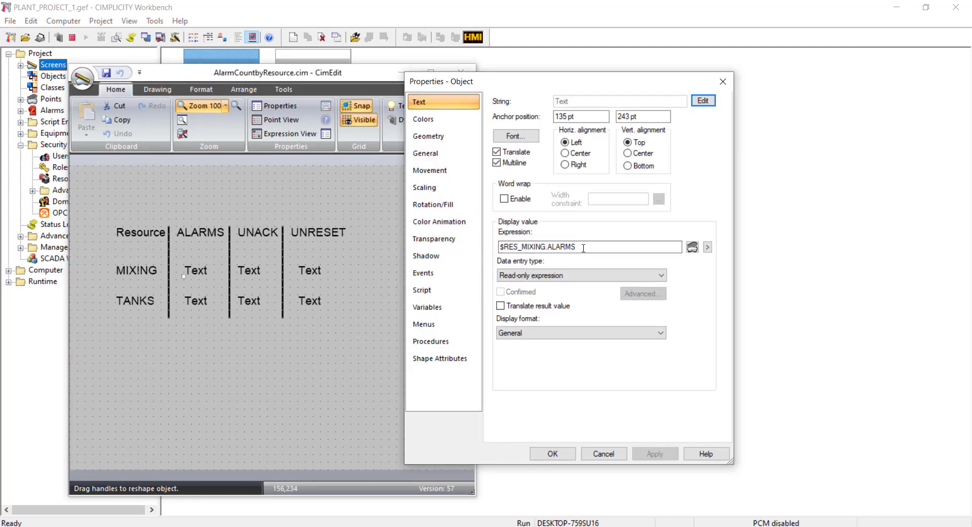
pyautogui.click(697, 251)
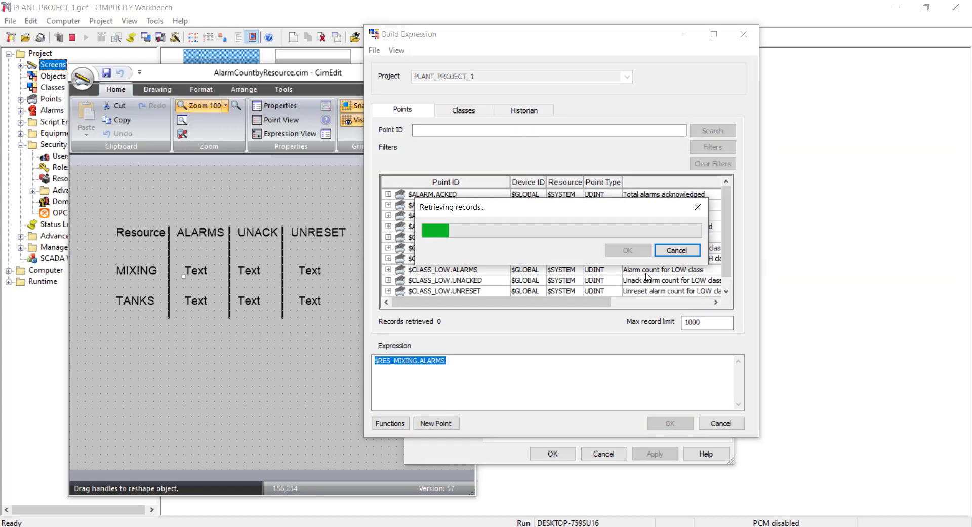
pyautogui.scroll(-6, 470, 259)
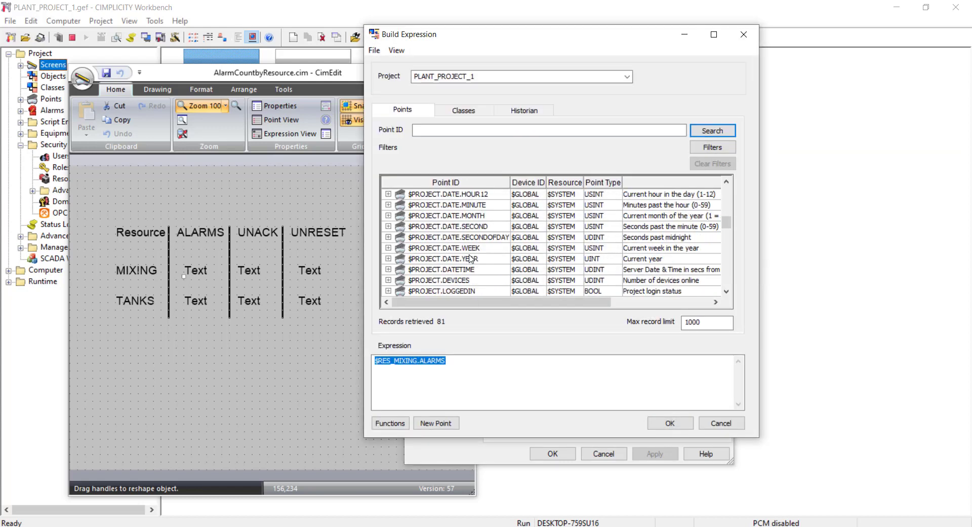
pyautogui.scroll(-2, 470, 258)
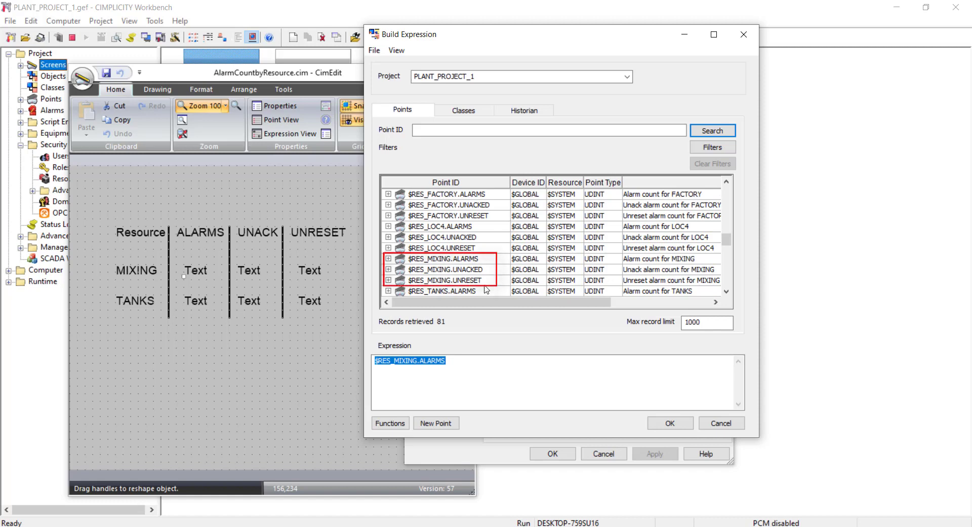
pyautogui.click(670, 423)
pyautogui.click(551, 453)
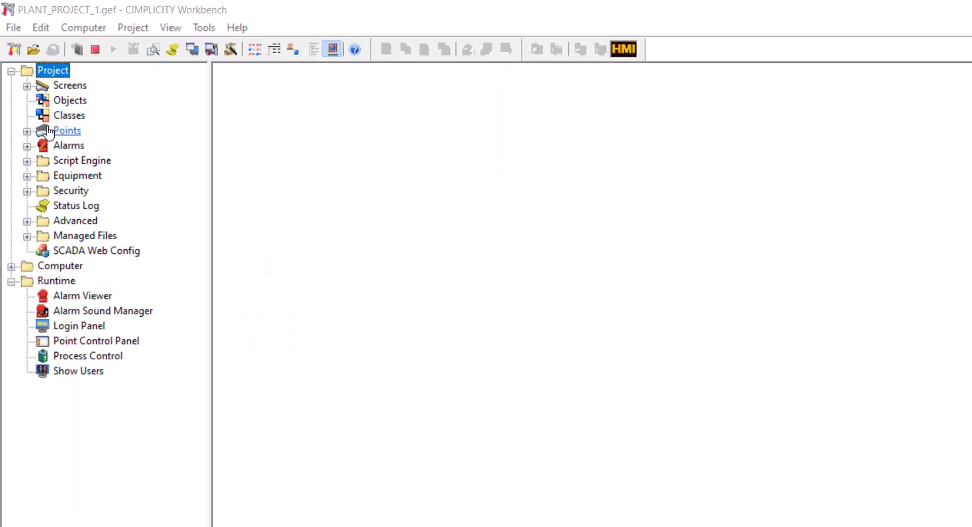
# Review the live alarm counts (MIXING 3, TANKS 1), then select the Runtime Alarm Viewer entry.
pyautogui.click(50, 132)
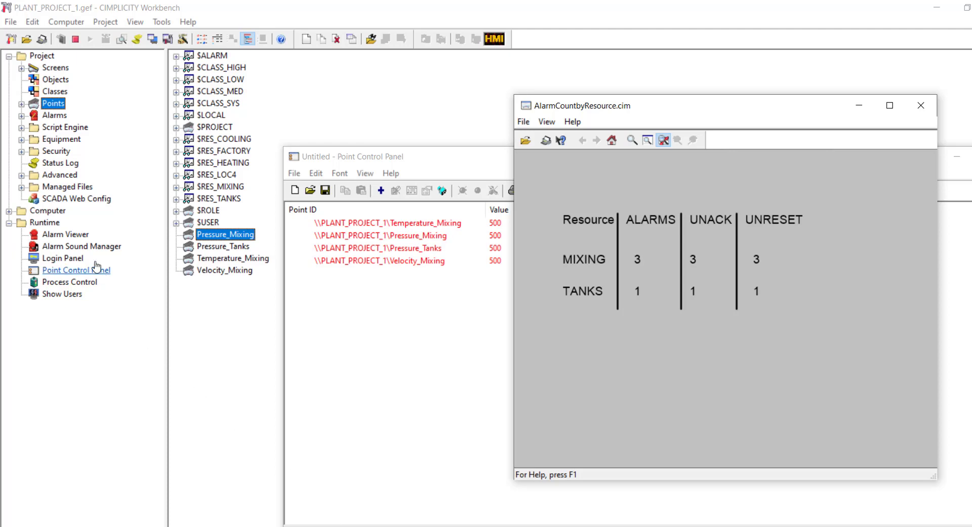
pyautogui.click(80, 237)
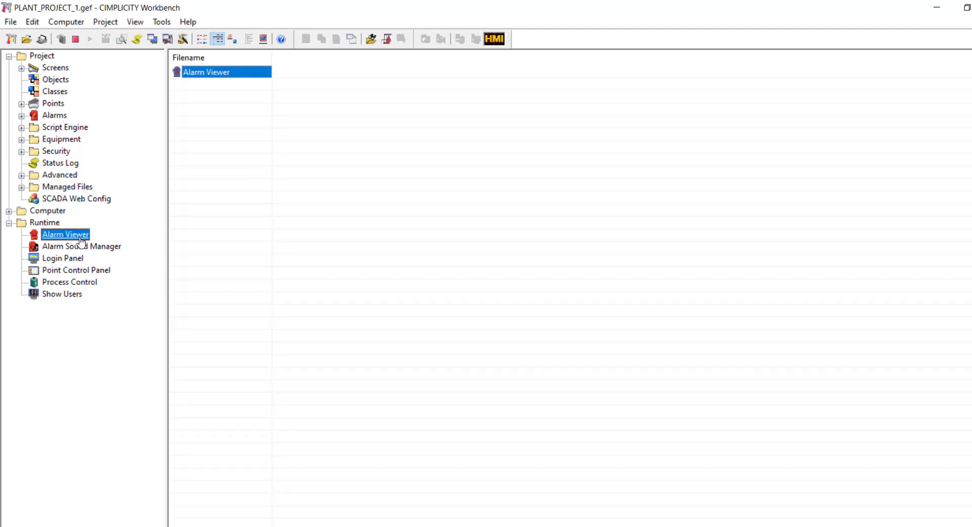
# Launch the Alarm Viewer and acknowledge the Velocity_Mixing and Pressure_Tanks alarms.
pyautogui.doubleClick(209, 73)
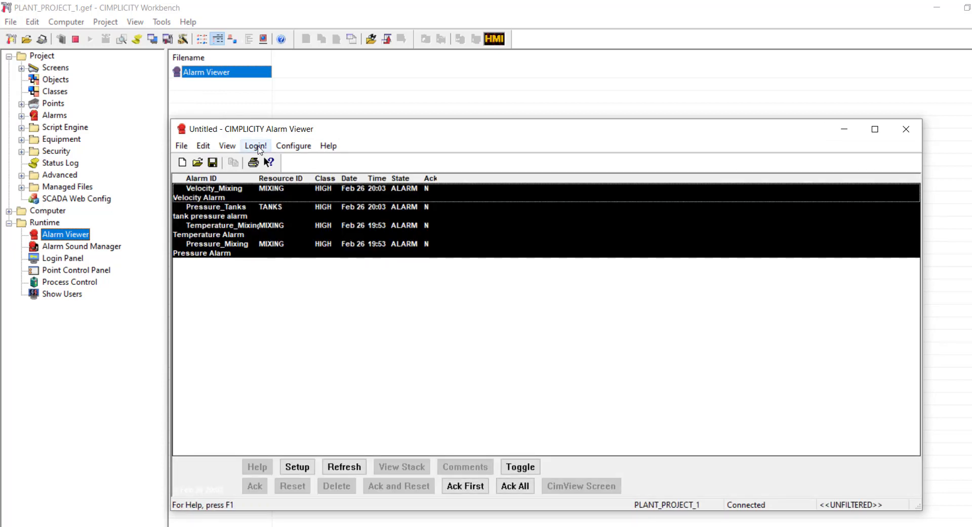
pyautogui.click(228, 191)
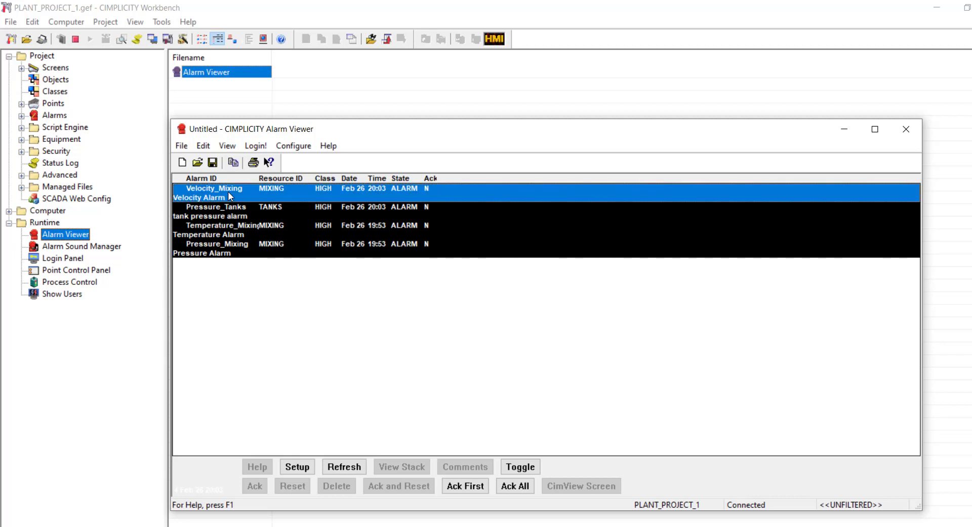
pyautogui.click(252, 487)
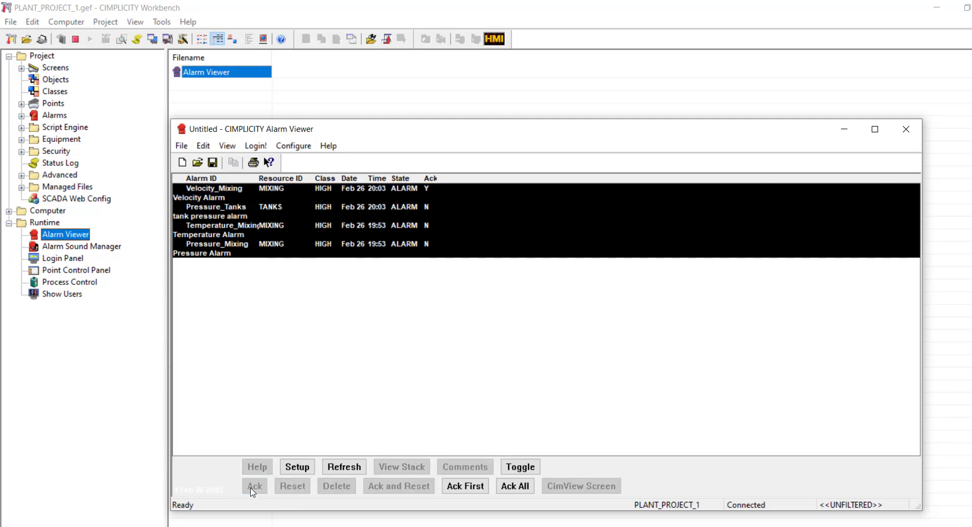
pyautogui.click(223, 205)
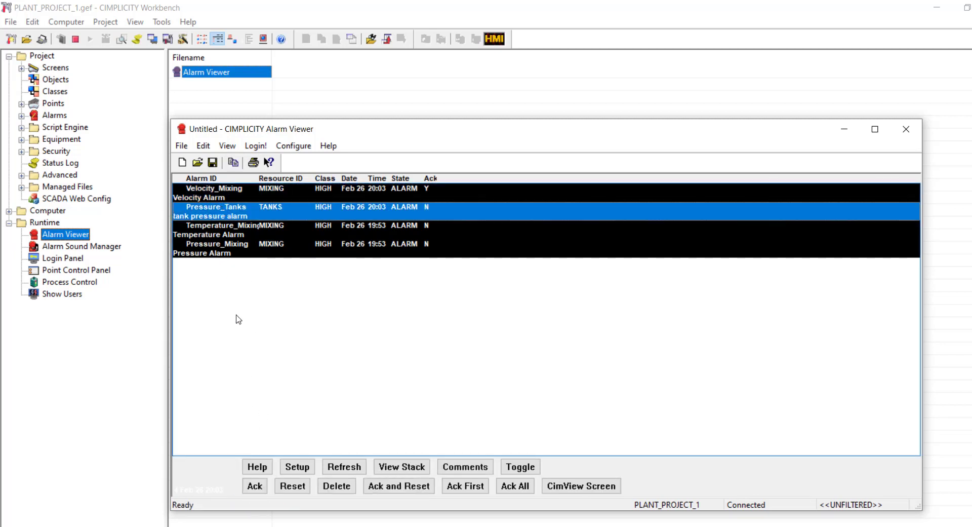
pyautogui.click(254, 484)
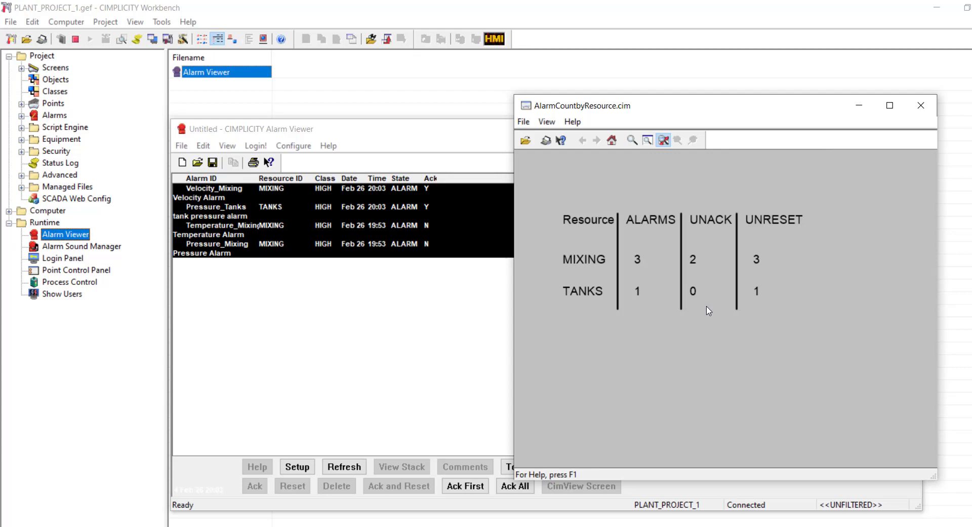
# Reset the Velocity_Mixing and Pressure_Tanks alarms in the Alarm Viewer.
pyautogui.click(209, 196)
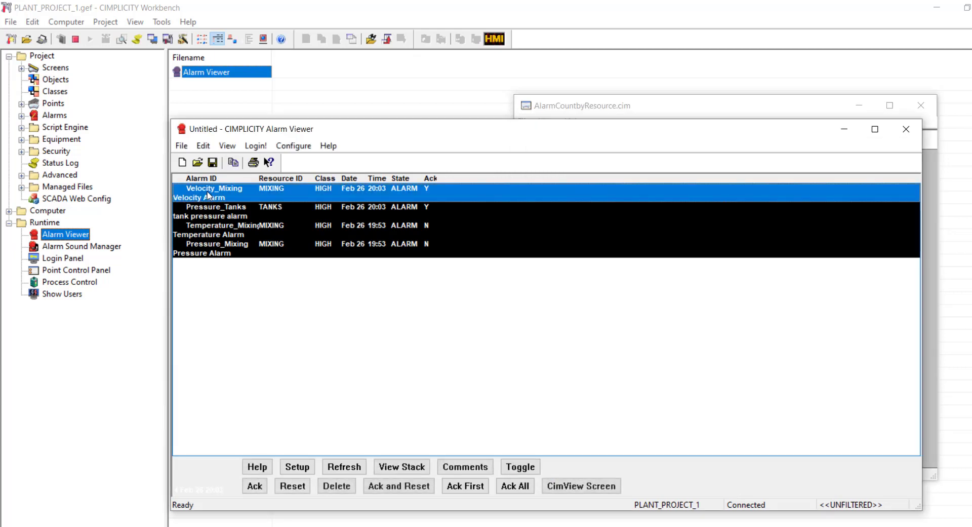
pyautogui.click(293, 486)
pyautogui.click(260, 210)
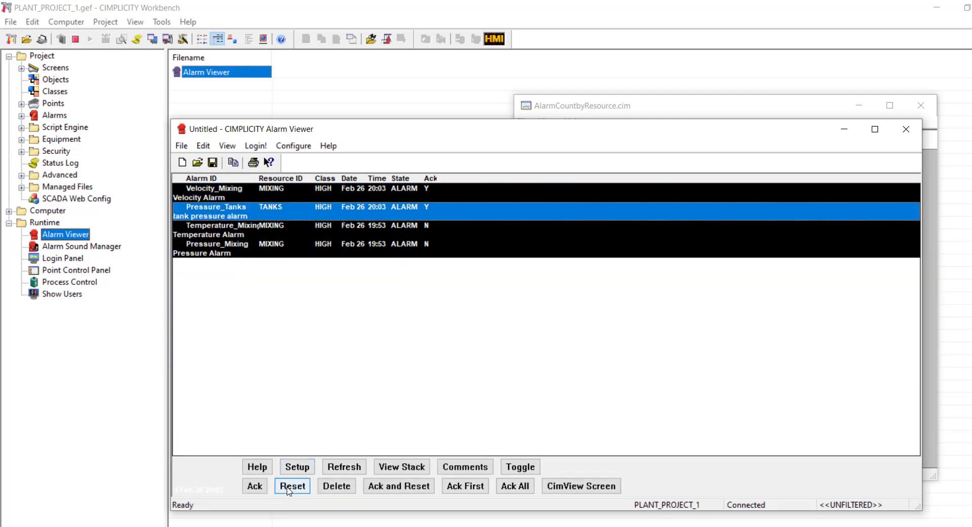
pyautogui.click(290, 488)
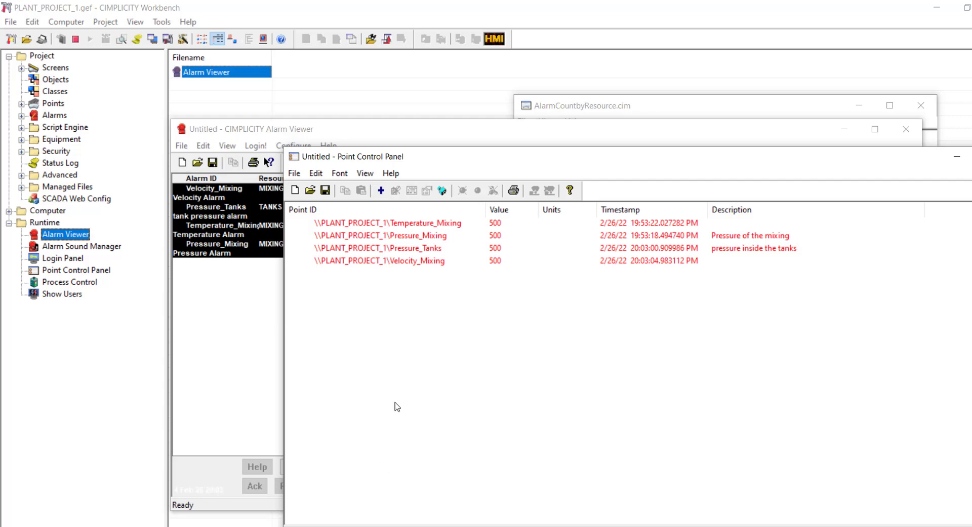
# Set both the Velocity_Mixing and Pressure_Tanks points to 75 in the Point Control Panel.
pyautogui.doubleClick(409, 260)
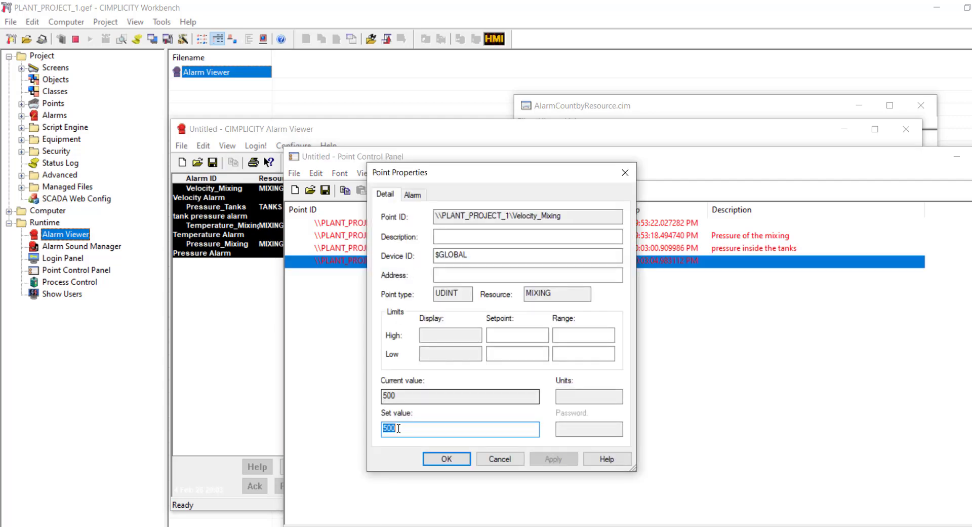
pyautogui.write('75')
pyautogui.click(448, 459)
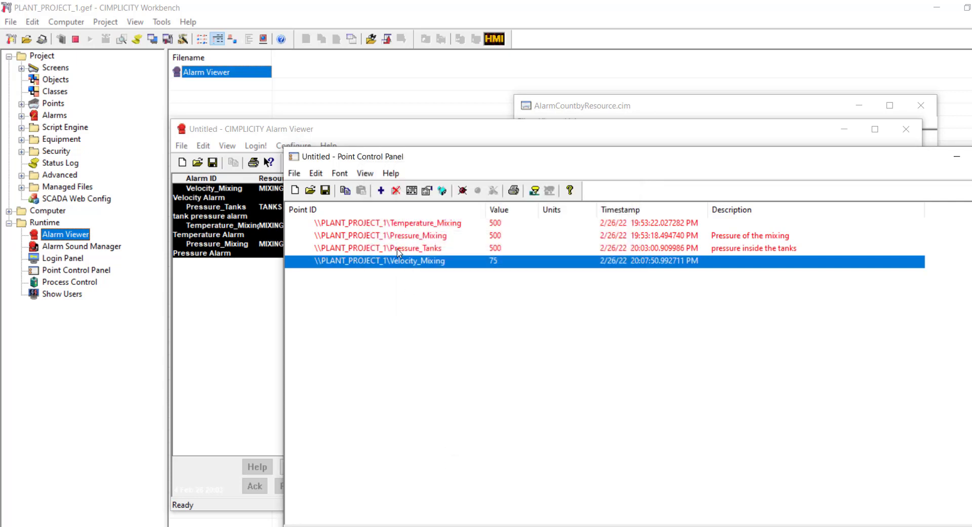
pyautogui.doubleClick(398, 250)
pyautogui.write('75')
pyautogui.click(442, 459)
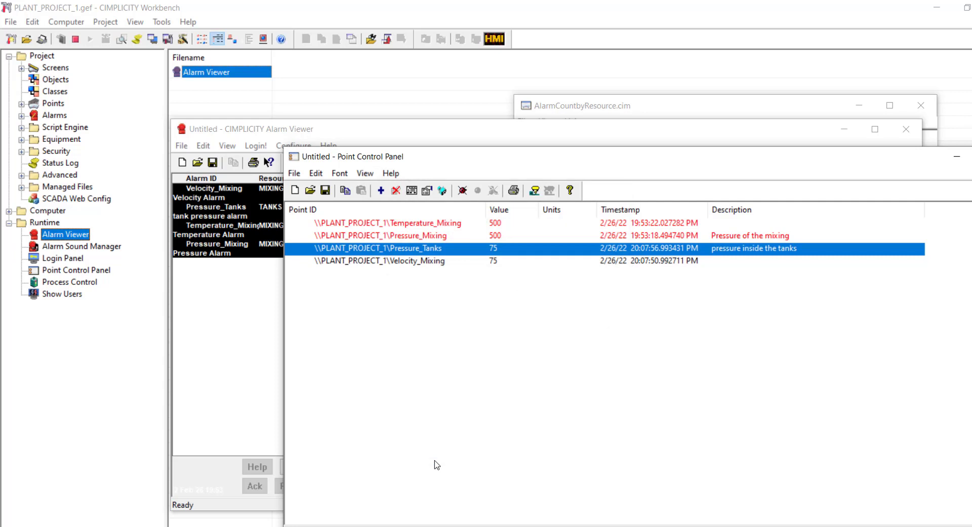
pyautogui.hotkey('alt', 'Tab')
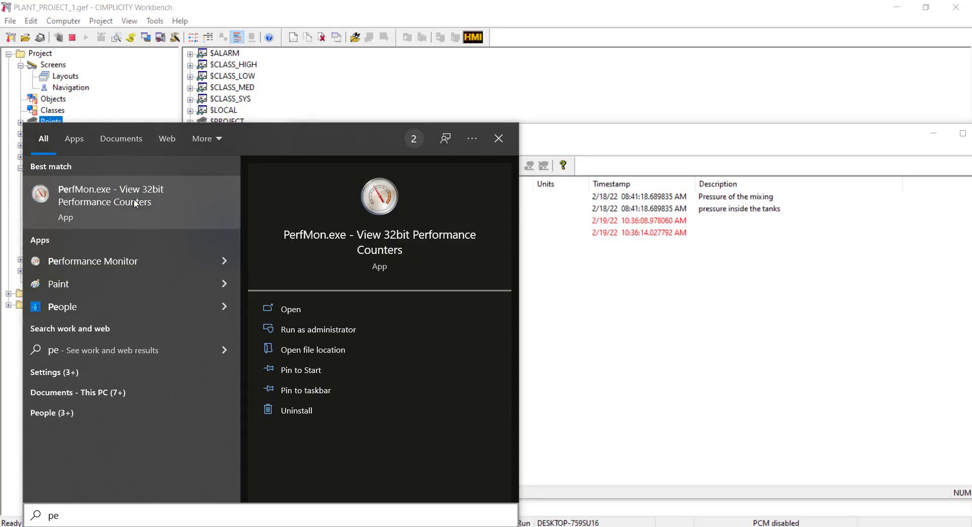
# Graph the HMI Alarm Resource counters for PLANT_PROJECT_1_MIXING in Performance Monitor, highlighting Acked.
pyautogui.click(135, 203)
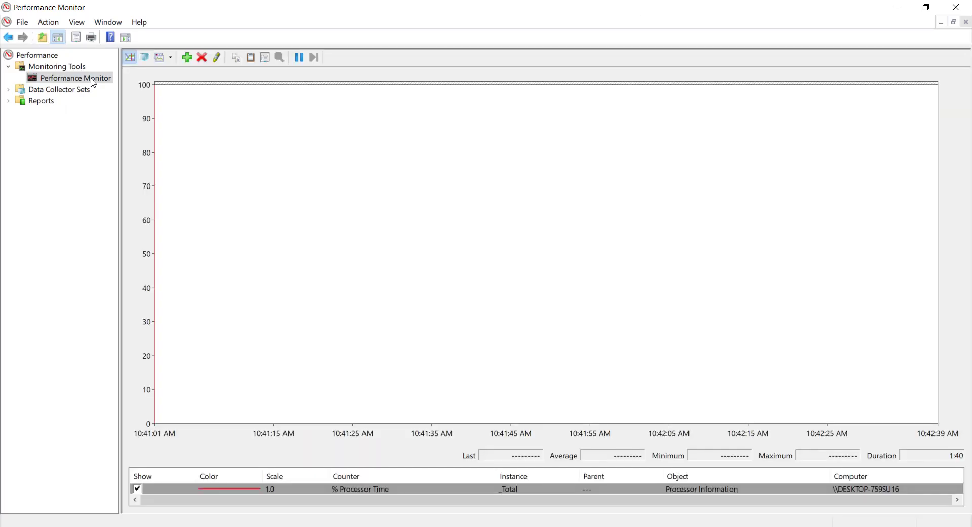
pyautogui.click(187, 57)
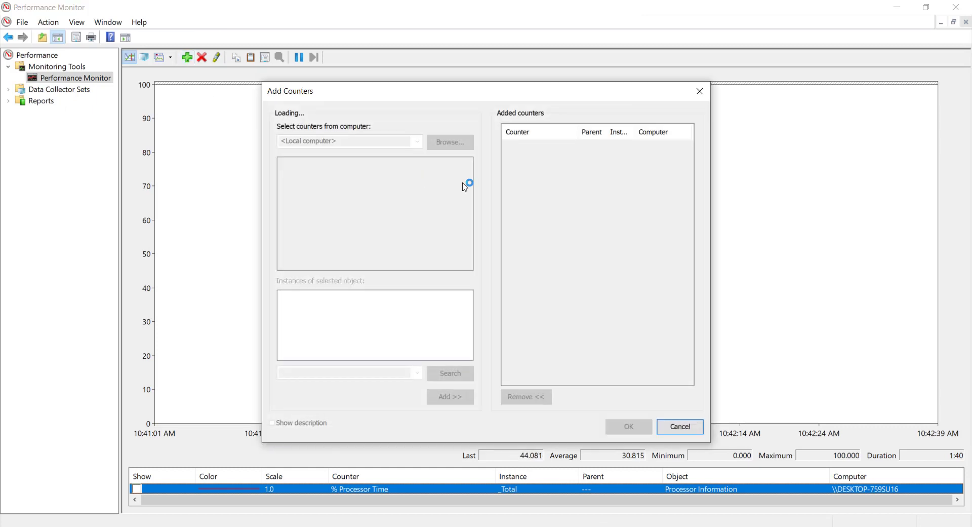
pyautogui.scroll(-5, 345, 217)
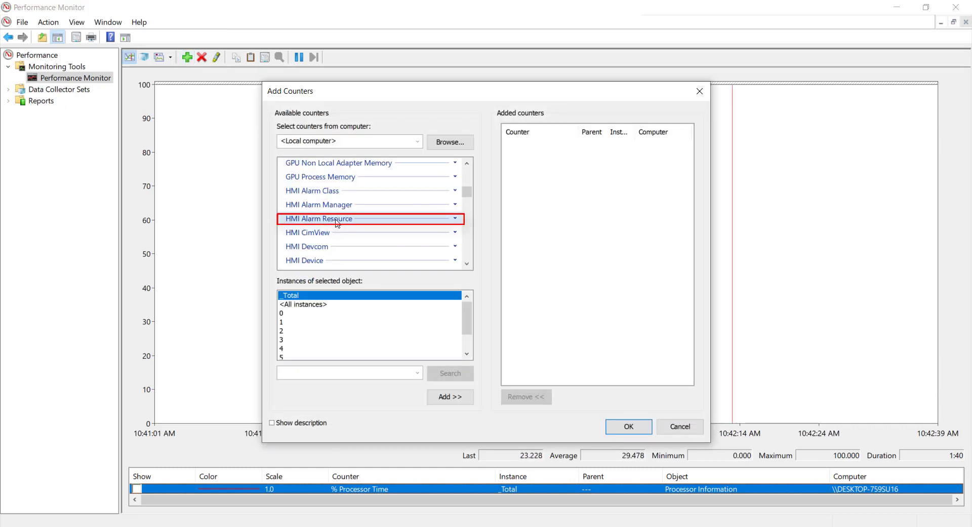
pyautogui.click(336, 219)
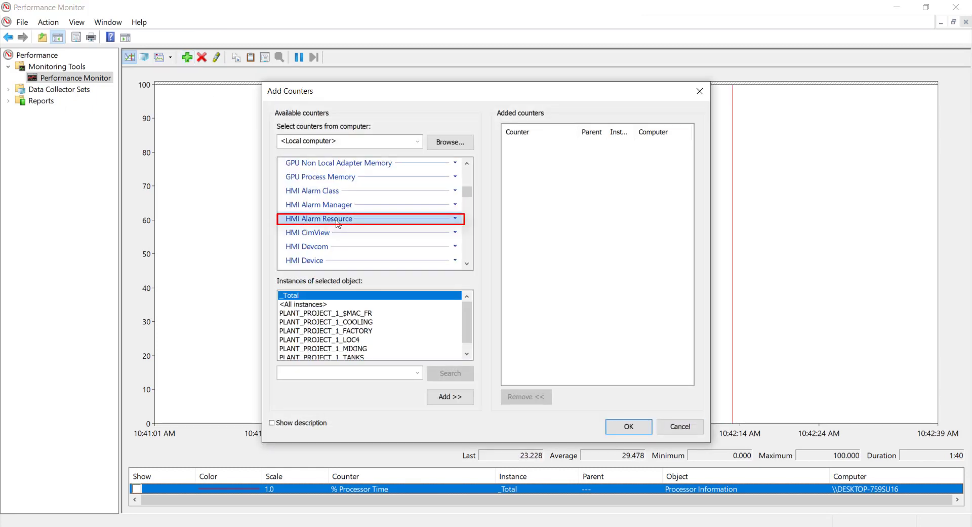
pyautogui.click(353, 348)
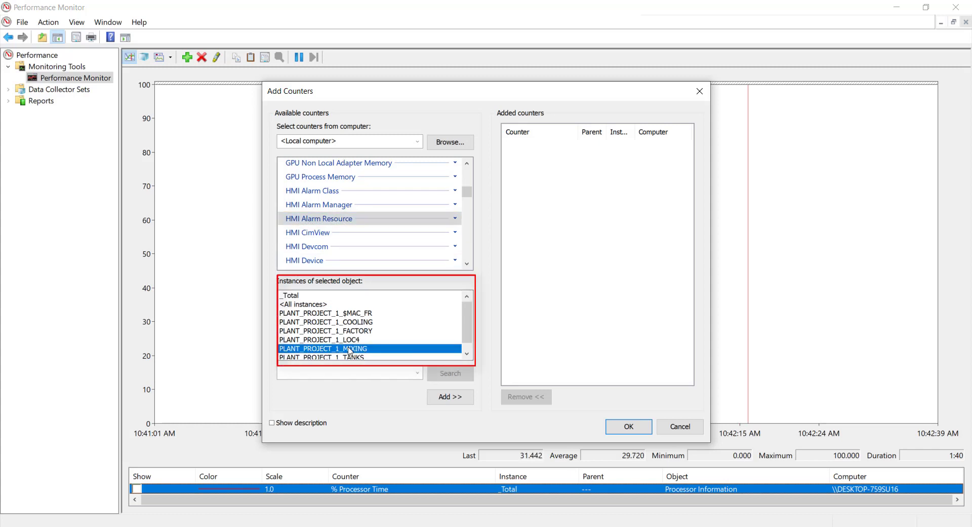
pyautogui.click(447, 396)
pyautogui.click(628, 425)
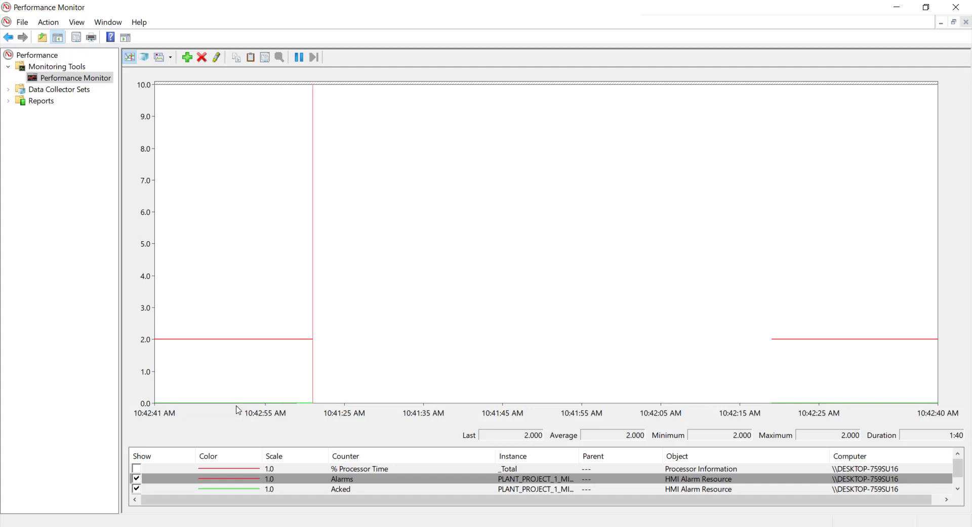
pyautogui.click(190, 490)
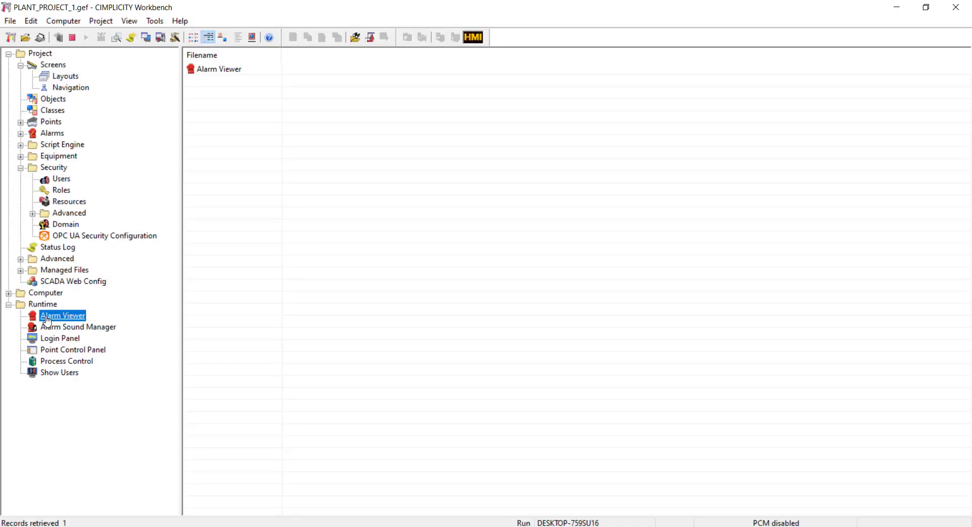
# Acknowledge the Temperature_Mixing alarm in the Alarm Viewer, leaving Velocity_Mixing unacknowledged.
pyautogui.doubleClick(212, 71)
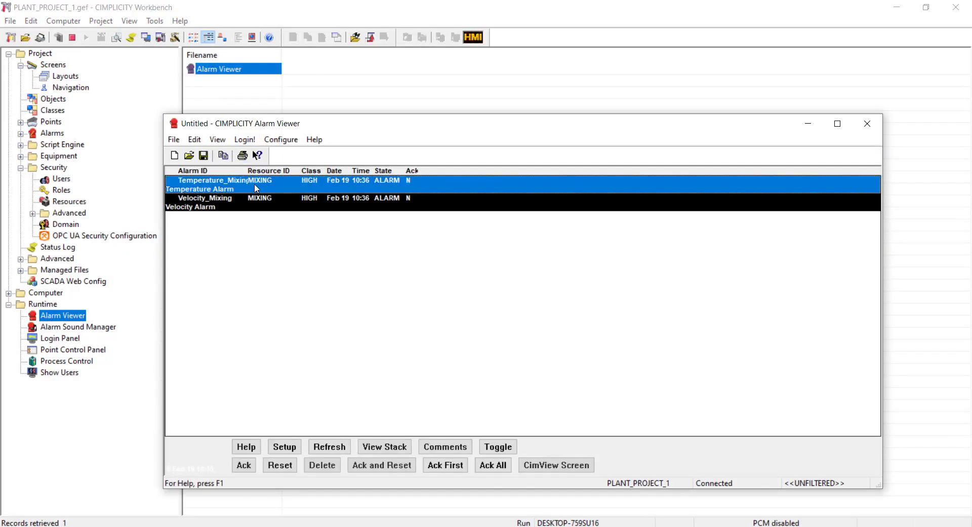
pyautogui.click(242, 467)
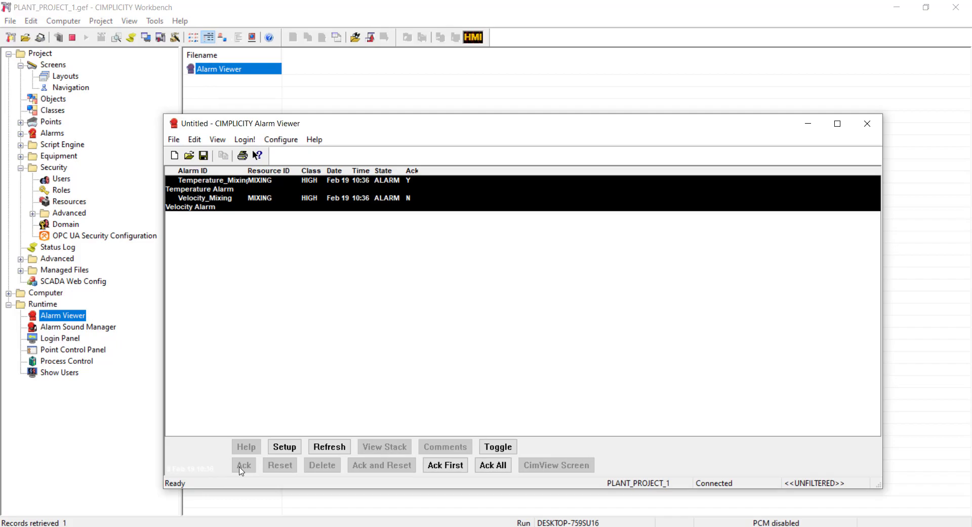